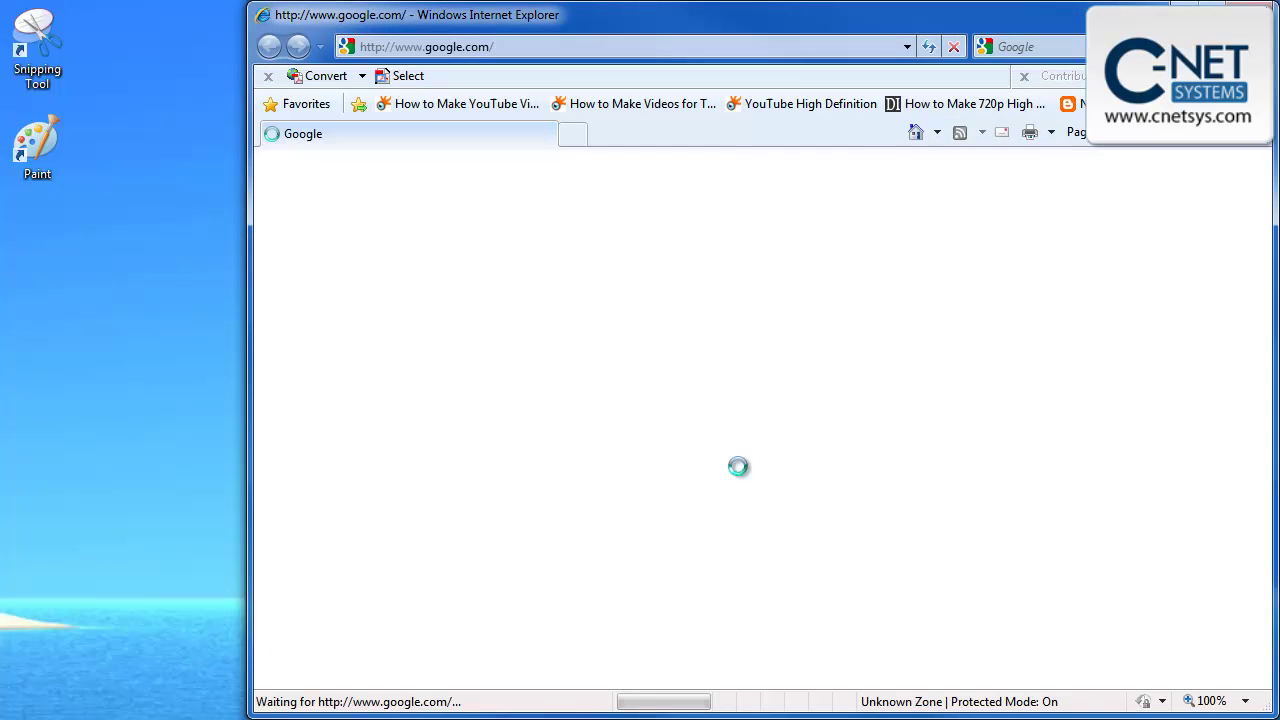
{"action": "left_click", "coordinate": [760, 48]}
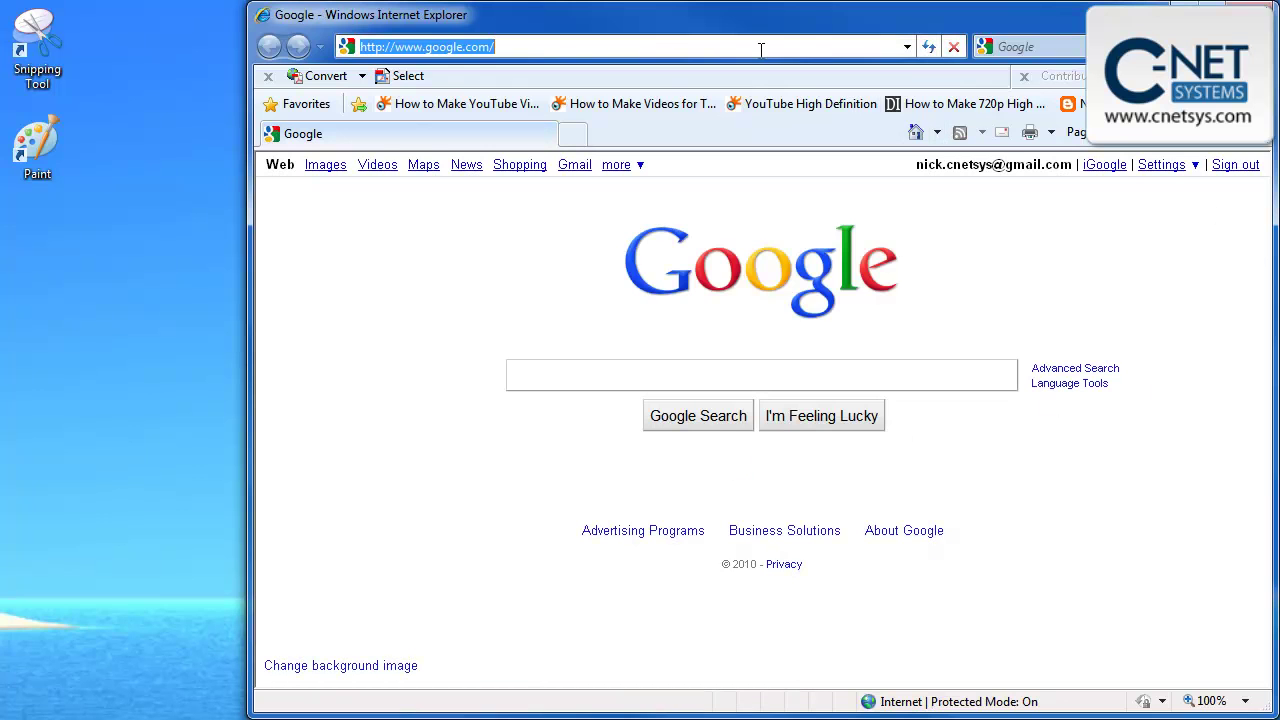
{"action": "type", "text": "www."}
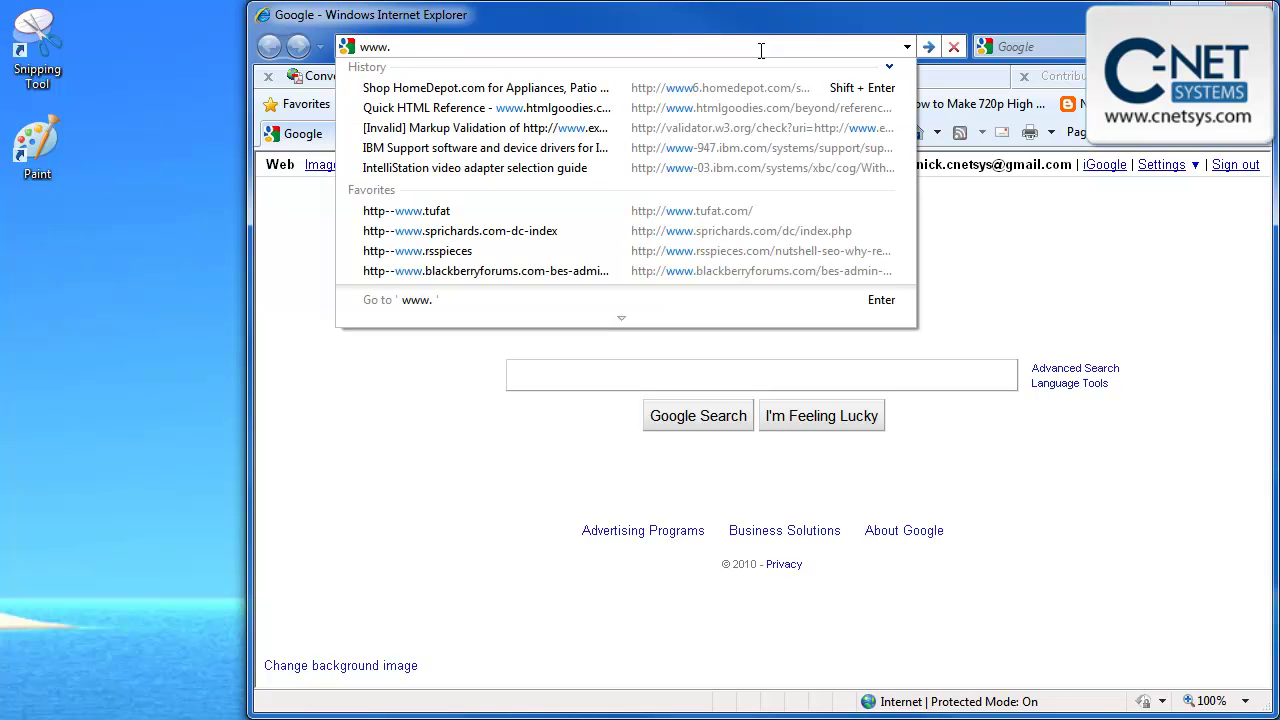
{"action": "type", "text": "exp"}
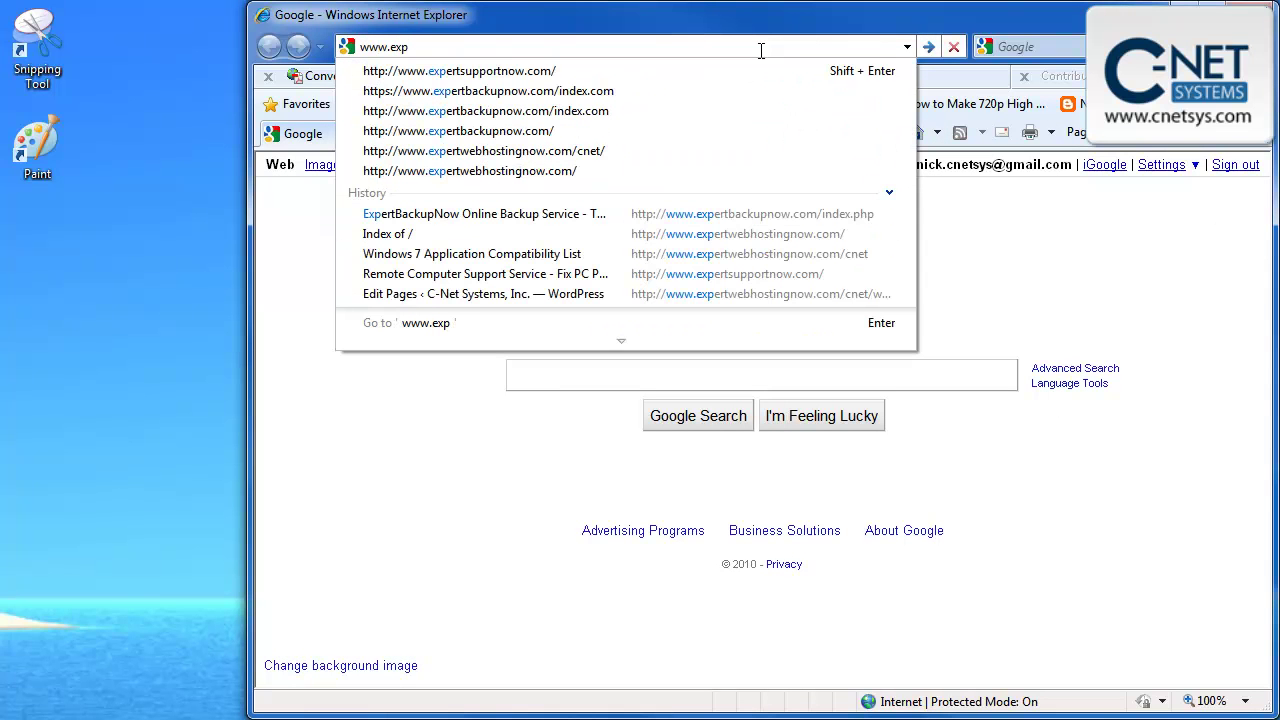
{"action": "key", "text": "Down"}
{"action": "key", "text": "Return"}
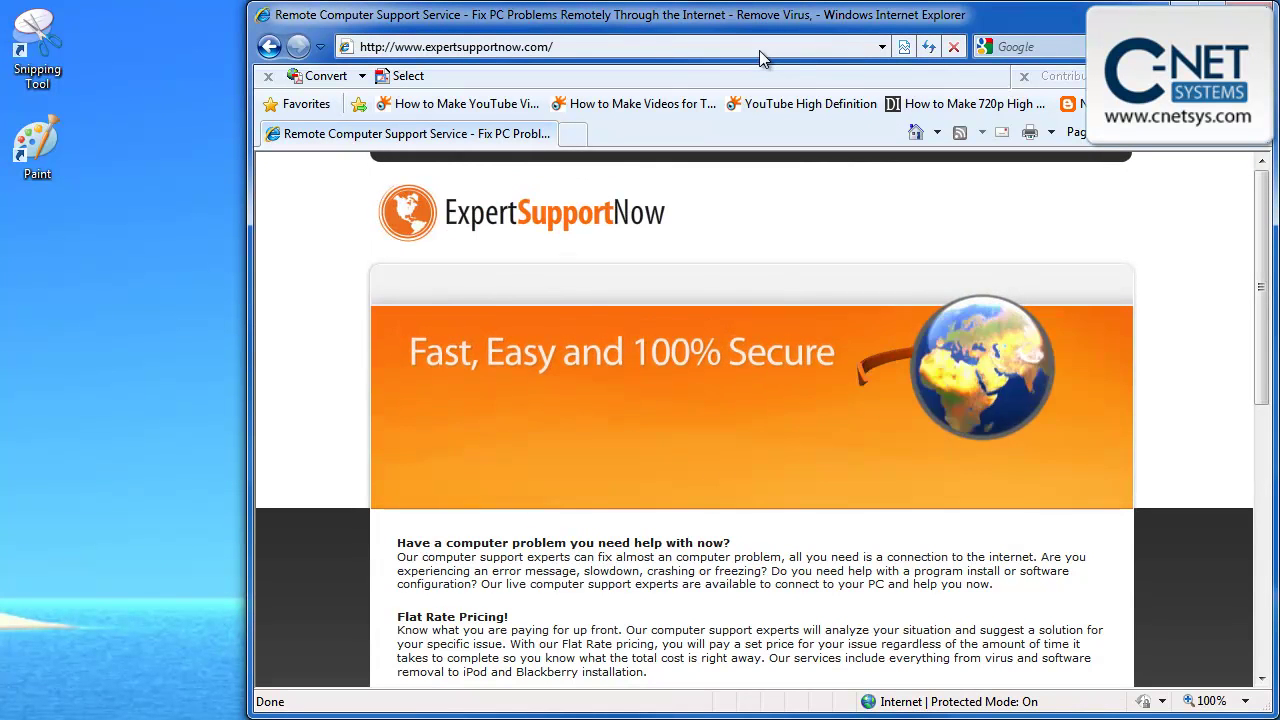
- Switch to the Snipping Tool and capture the web page's centre column, from the black bar above the logo down to the Flat Rate Pricing text
{"action": "left_click", "coordinate": [45, 40]}
{"action": "double_click", "coordinate": [45, 40]}
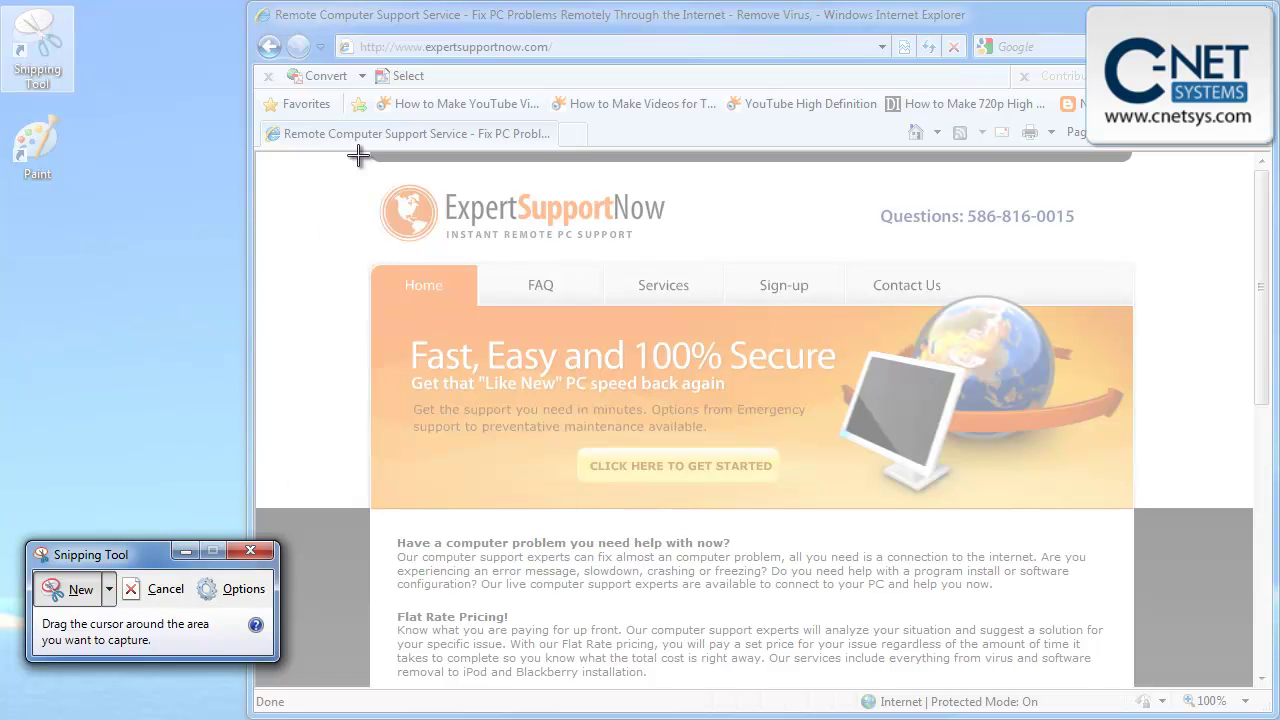
{"action": "left_click_drag", "start_coordinate": [362, 152], "coordinate": [1146, 688]}
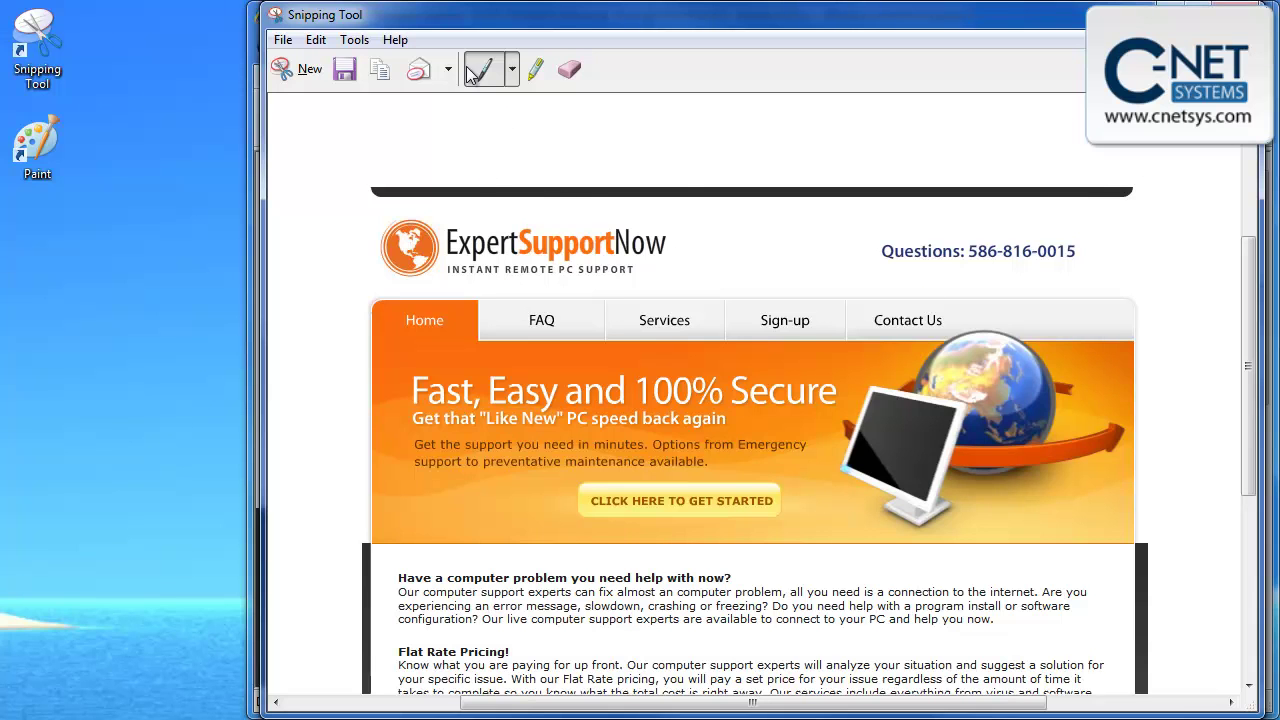
- Circle the Questions phone number with the blue pen and highlight part of the paragraph about computer problems in yellow
{"action": "left_click", "coordinate": [512, 72]}
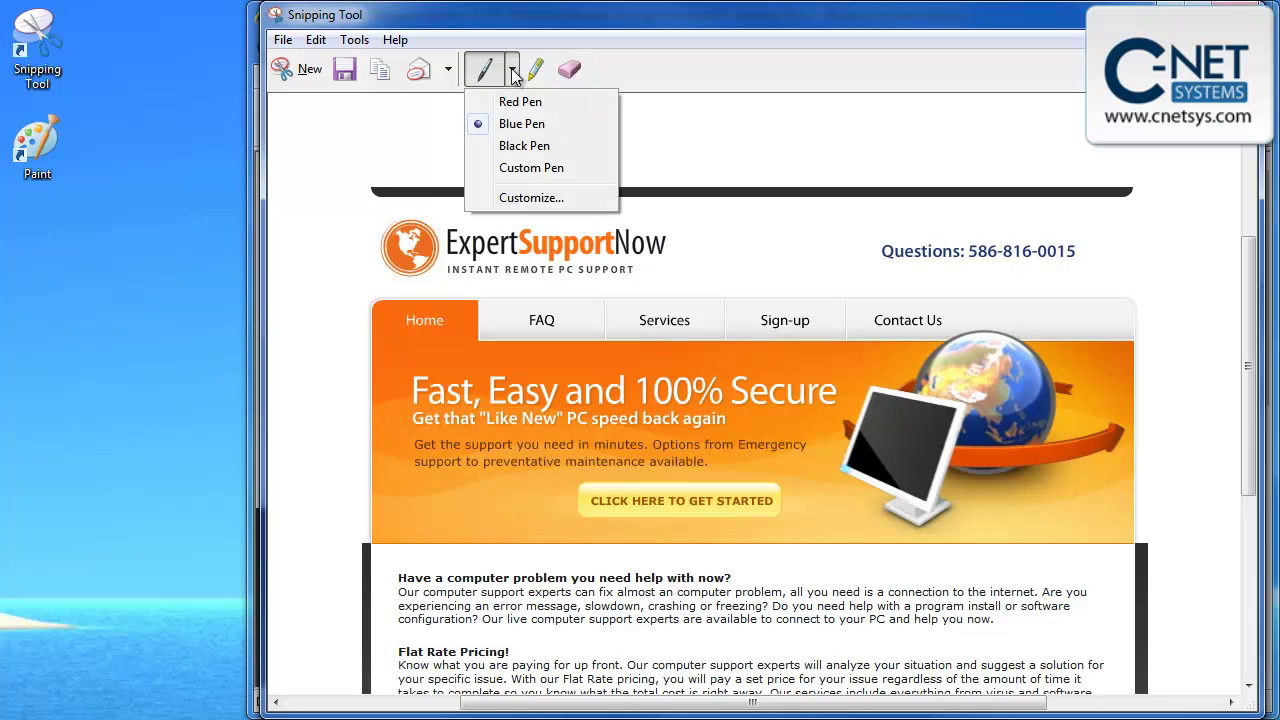
{"action": "left_click", "coordinate": [514, 74]}
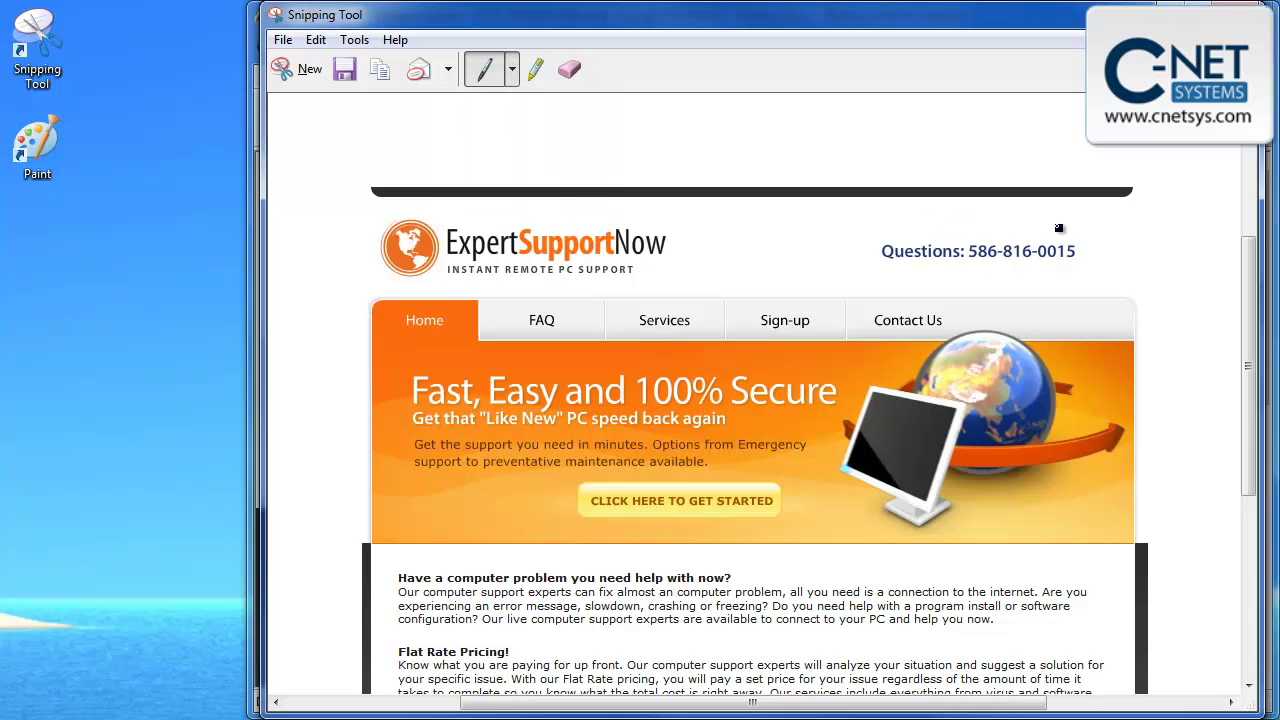
{"action": "mouse_move", "coordinate": [1059, 228]}
{"action": "left_mouse_down"}
{"action": "mouse_move", "coordinate": [882, 232]}
{"action": "mouse_move", "coordinate": [978, 294]}
{"action": "mouse_move", "coordinate": [1115, 258]}
{"action": "mouse_move", "coordinate": [1051, 225]}
{"action": "left_mouse_up"}
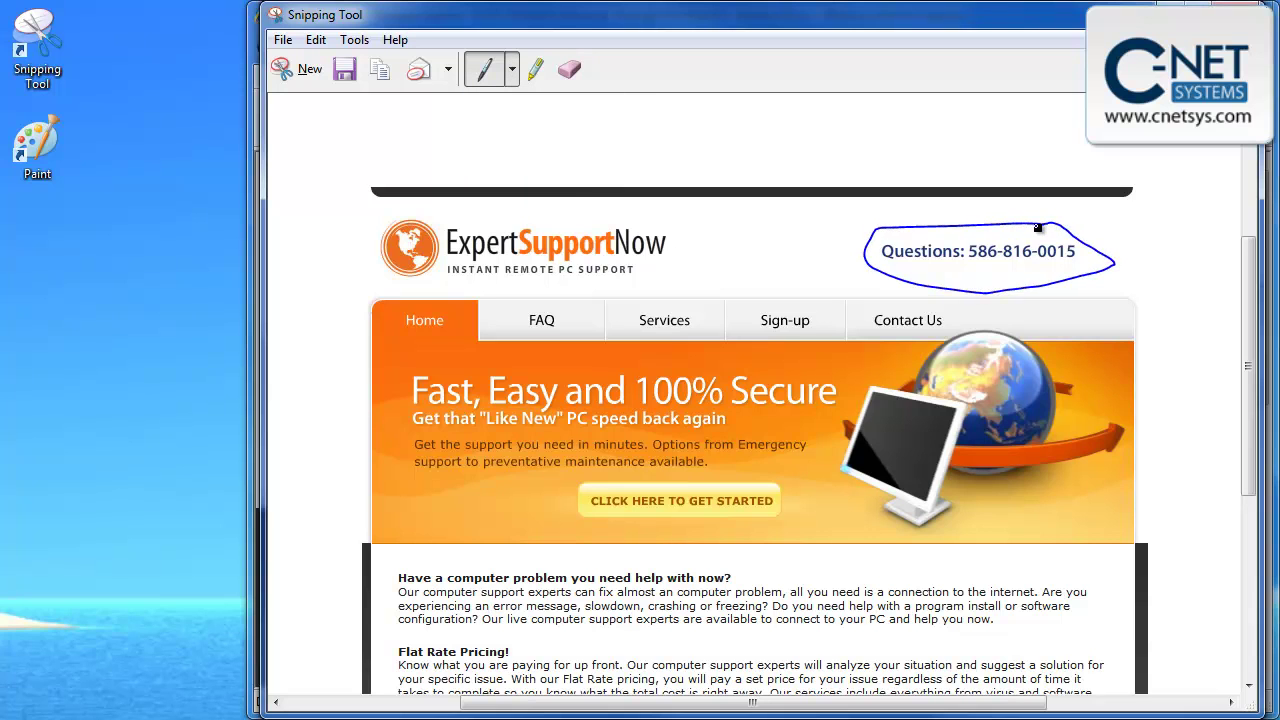
{"action": "left_click", "coordinate": [537, 72]}
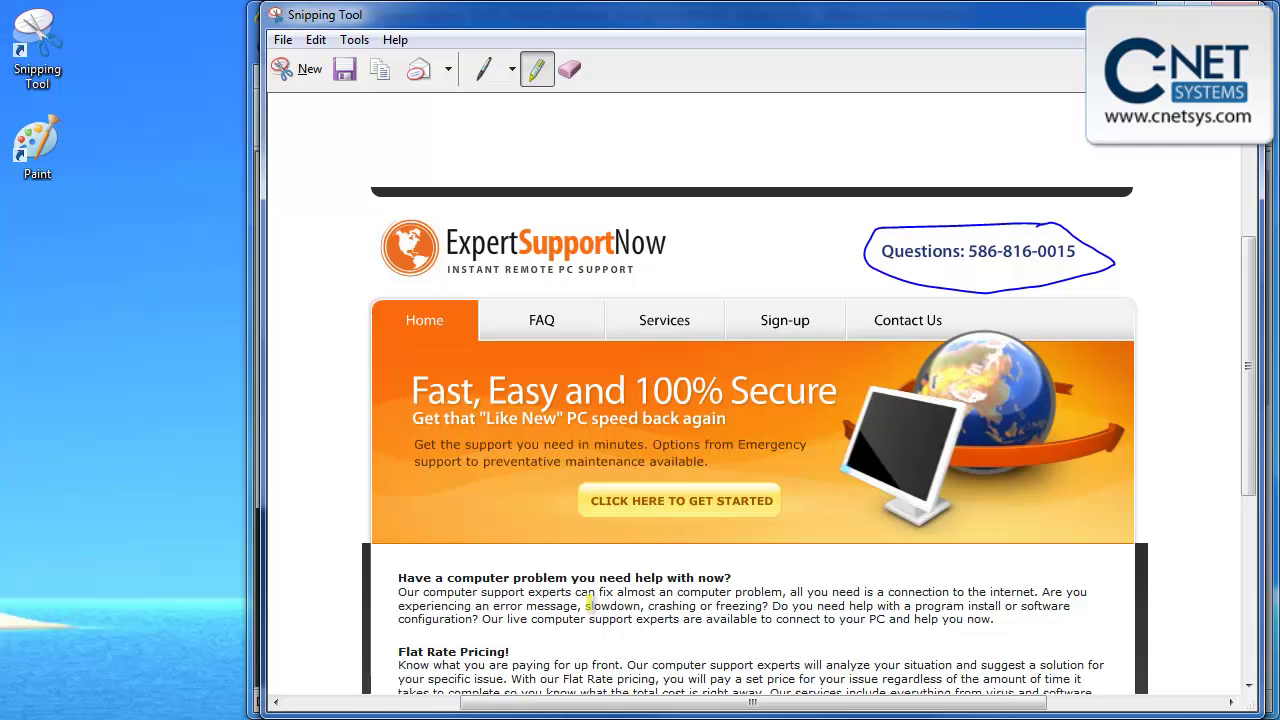
{"action": "left_click_drag", "start_coordinate": [588, 604], "coordinate": [936, 600]}
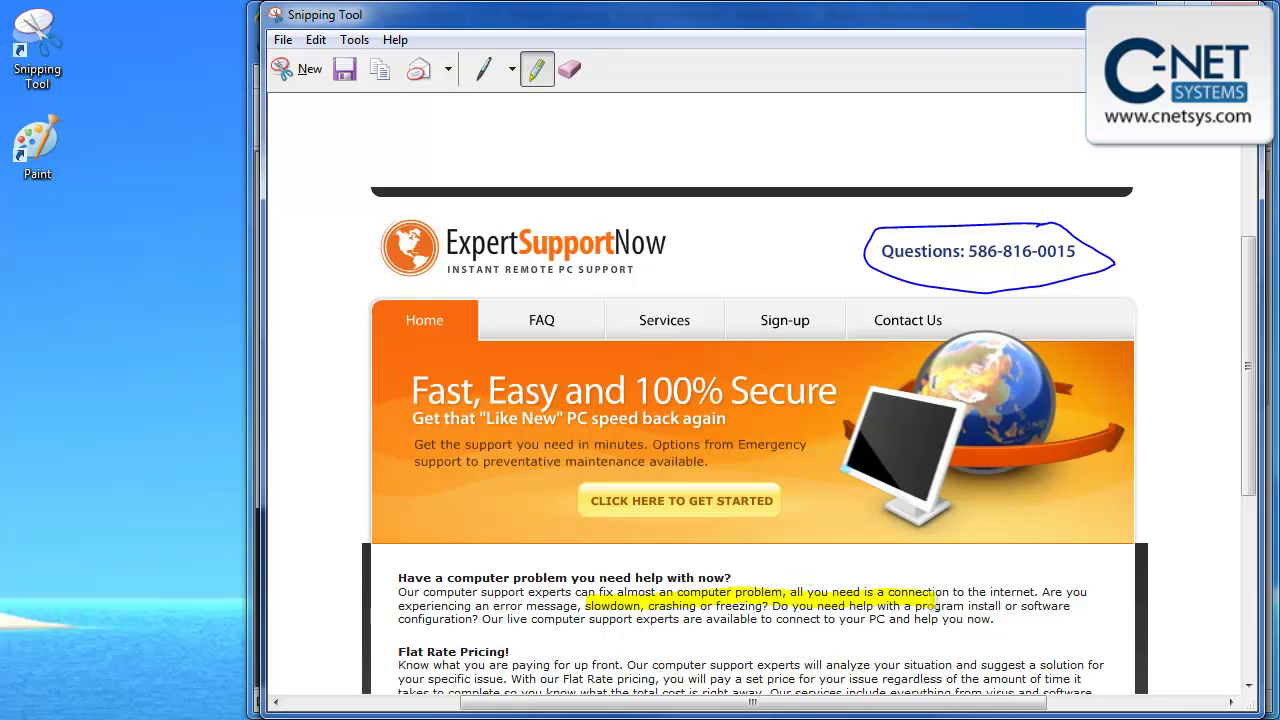
- Erase the blue circle around the phone number and the yellow highlight on the paragraph
{"action": "left_click", "coordinate": [567, 80]}
{"action": "left_click", "coordinate": [973, 293]}
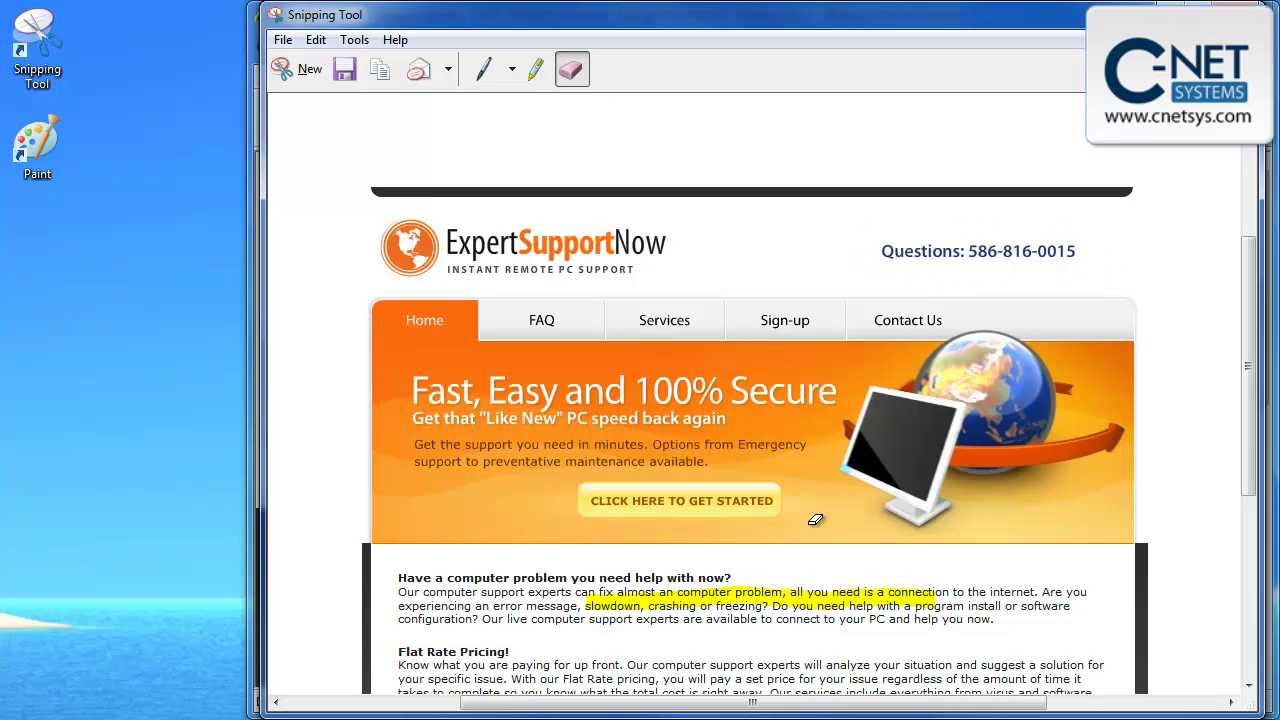
{"action": "left_click", "coordinate": [780, 600]}
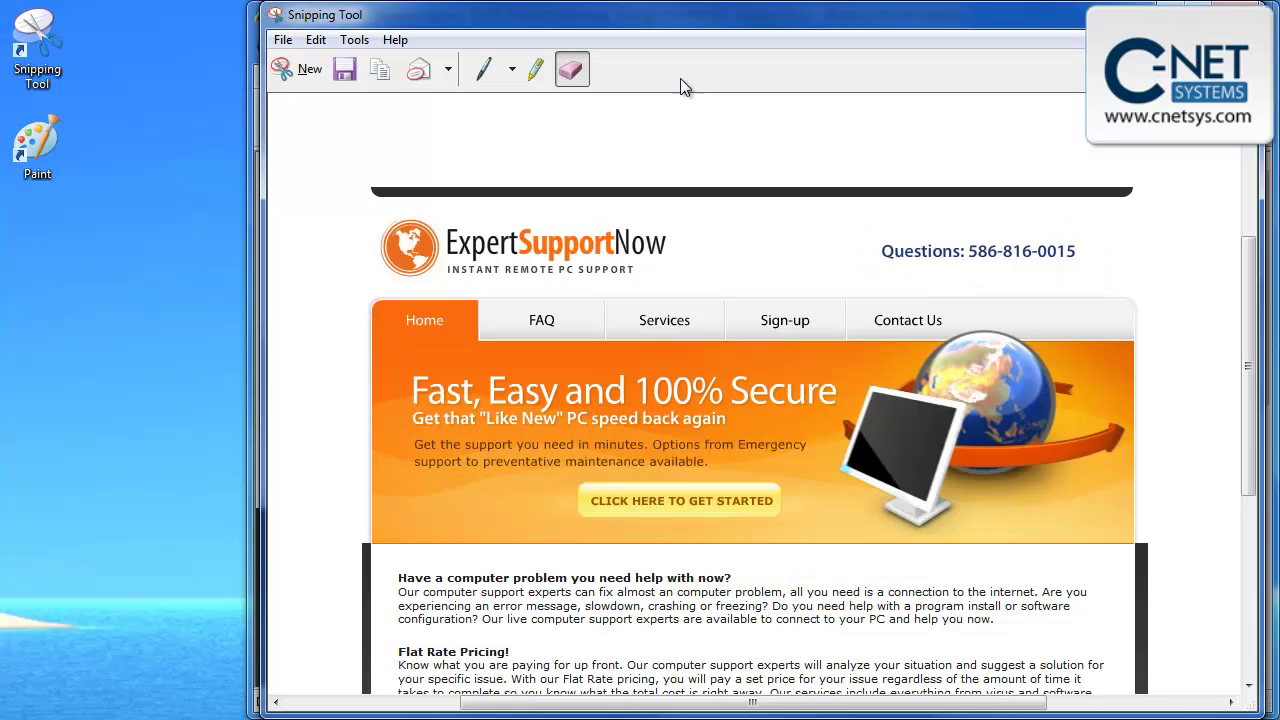
- Copy the snip to the clipboard and save it as a PNG file named Demo in the Pictures library
{"action": "left_click", "coordinate": [448, 70]}
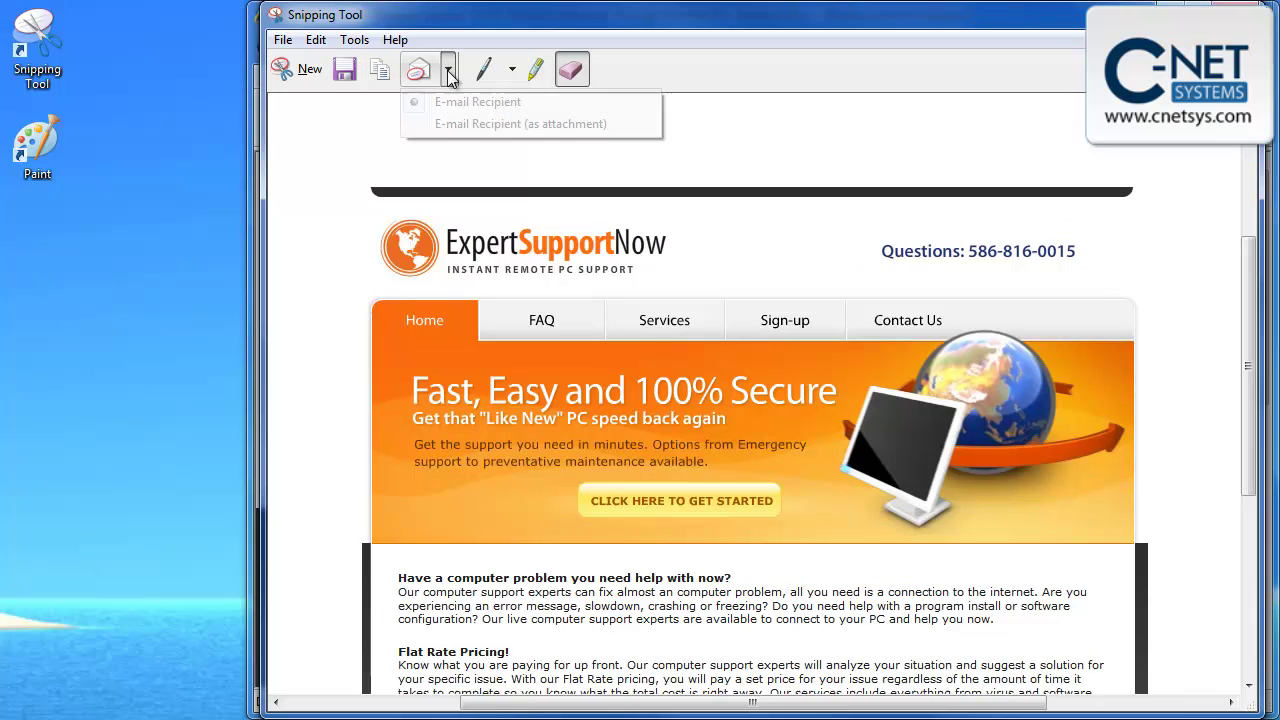
{"action": "left_click", "coordinate": [373, 74]}
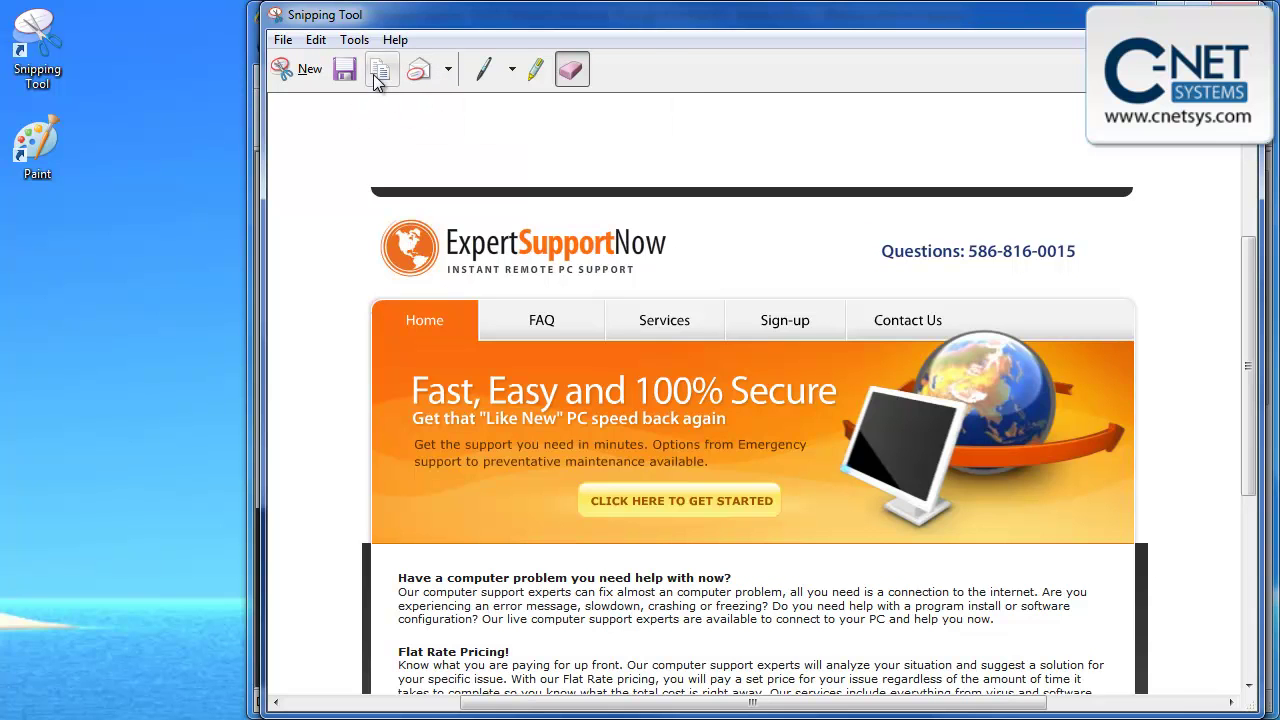
{"action": "left_click", "coordinate": [380, 76]}
{"action": "left_click", "coordinate": [345, 70]}
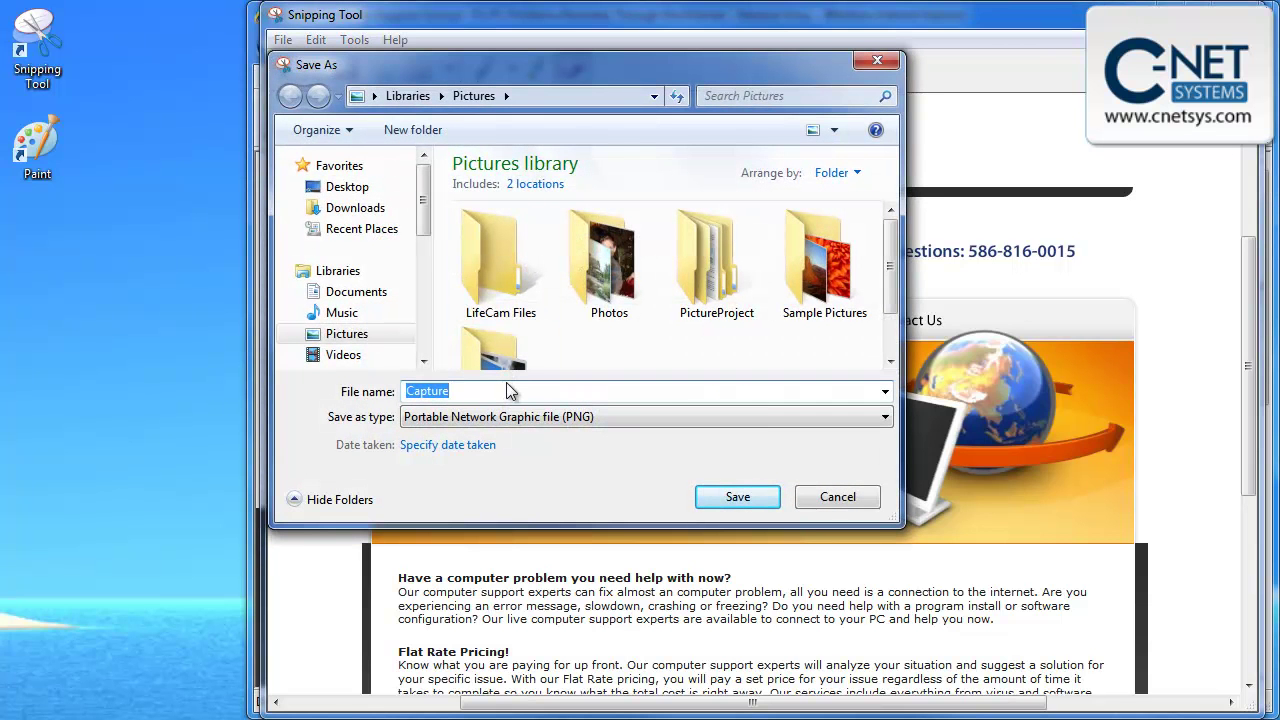
{"action": "type", "text": "Demo"}
{"action": "left_click", "coordinate": [752, 497]}
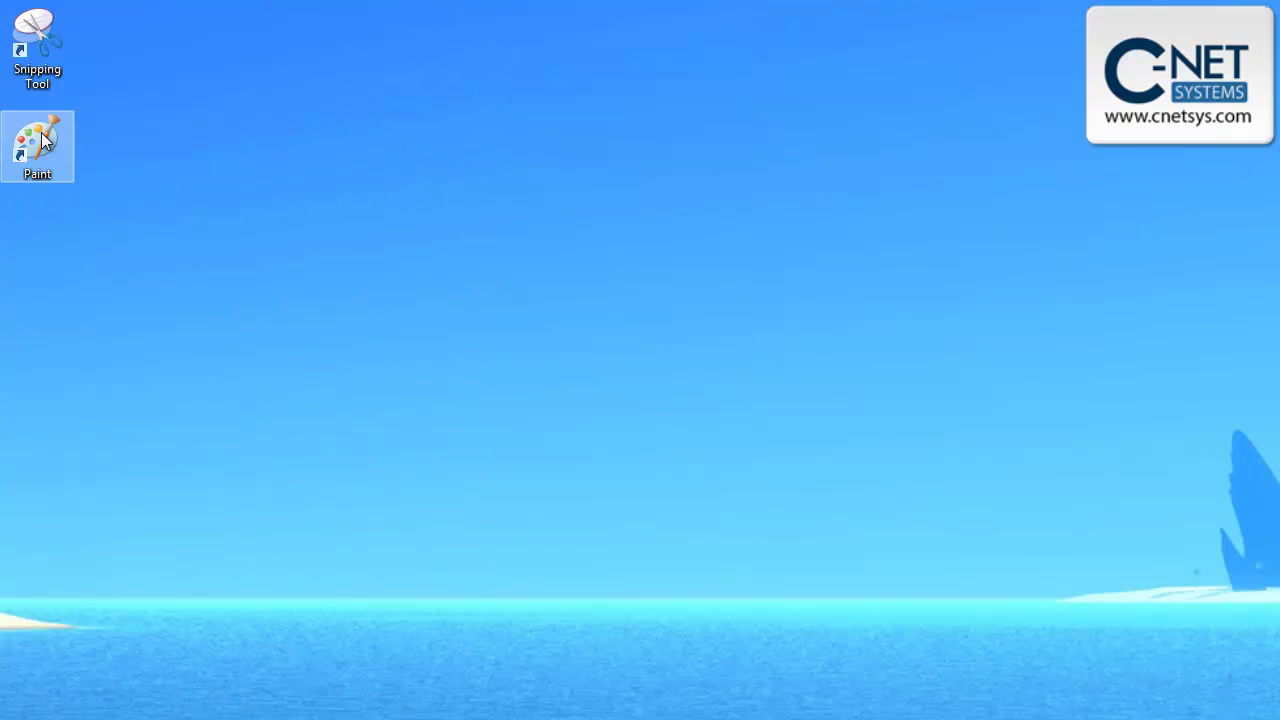
- Switch to Paint and open the Demo picture from the Pictures library
{"action": "double_click", "coordinate": [38, 145]}
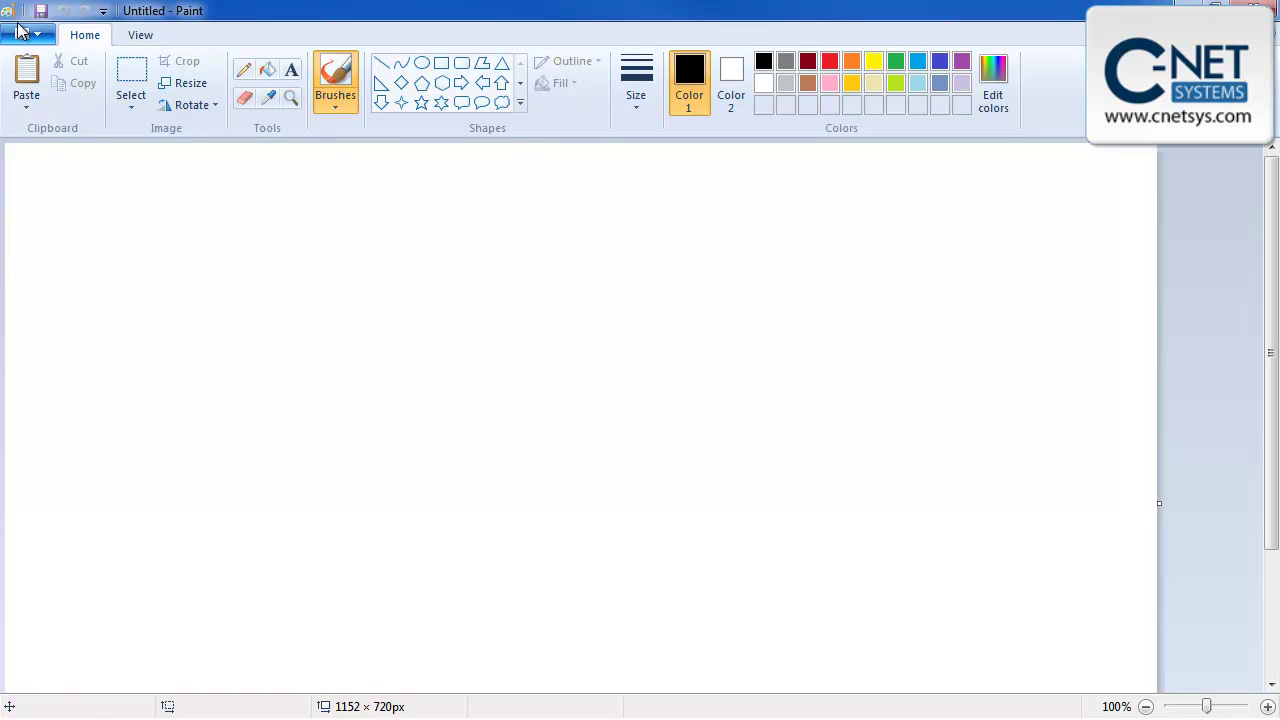
{"action": "left_click", "coordinate": [24, 34]}
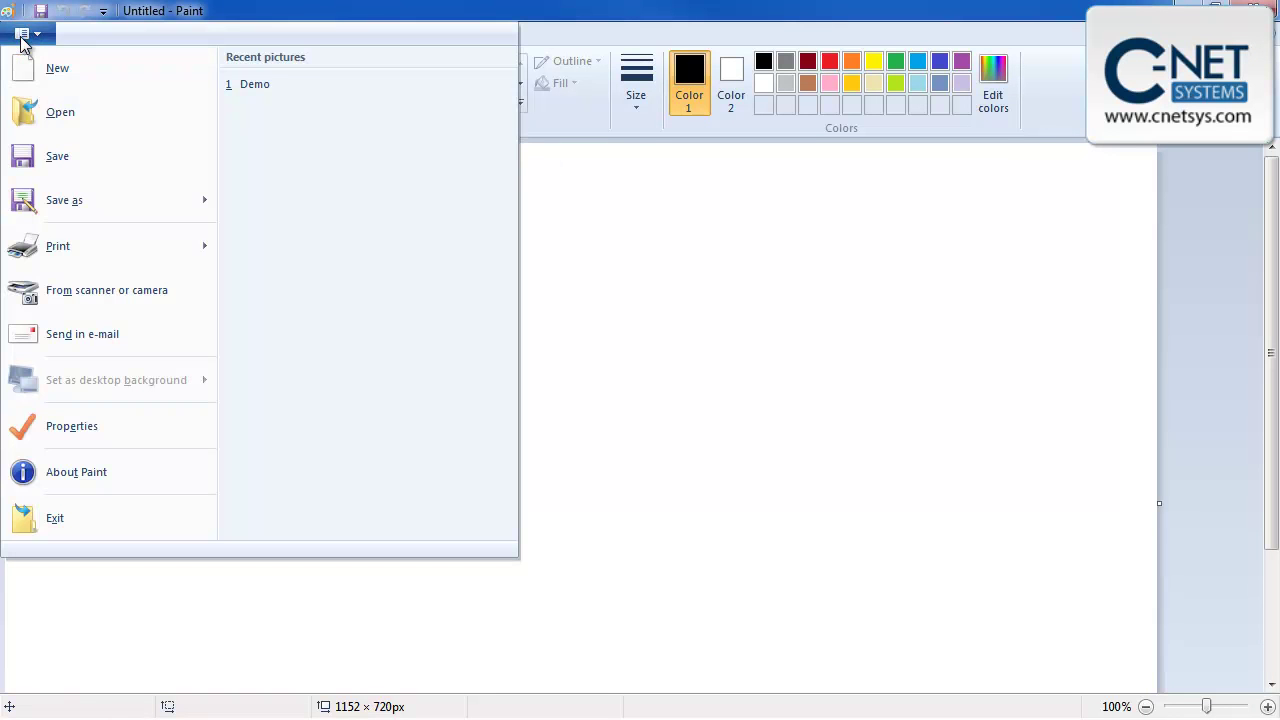
{"action": "left_click", "coordinate": [63, 115]}
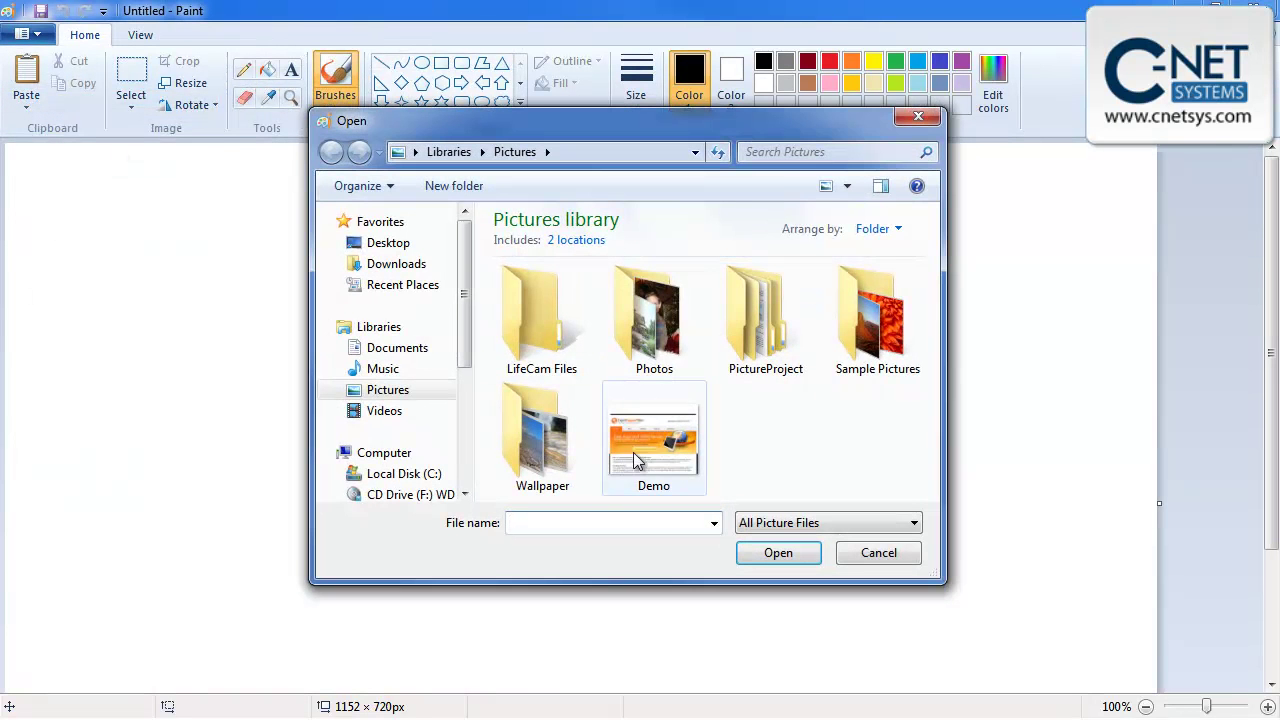
{"action": "double_click", "coordinate": [643, 438]}
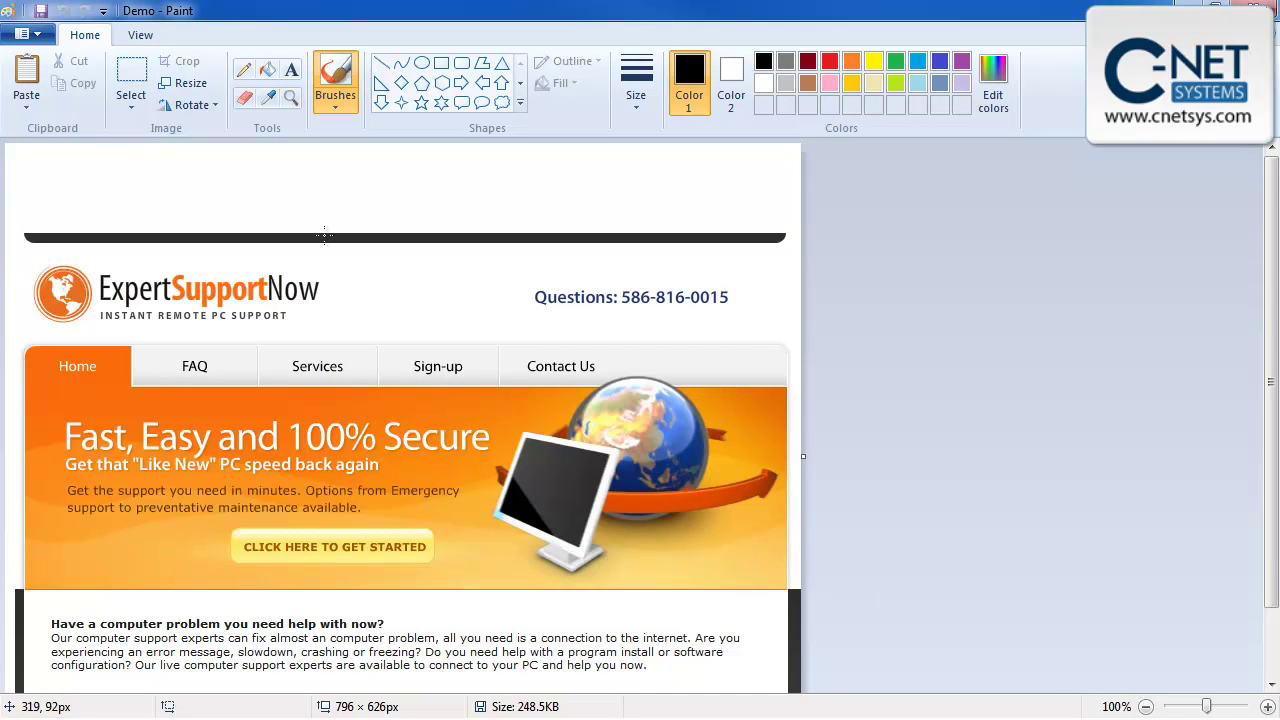
- Select the area from the navigation bar down to the picture's lower edge, about 792 × 428 px, and move it slightly up
{"action": "left_click_drag", "start_coordinate": [1268, 337], "coordinate": [1260, 426]}
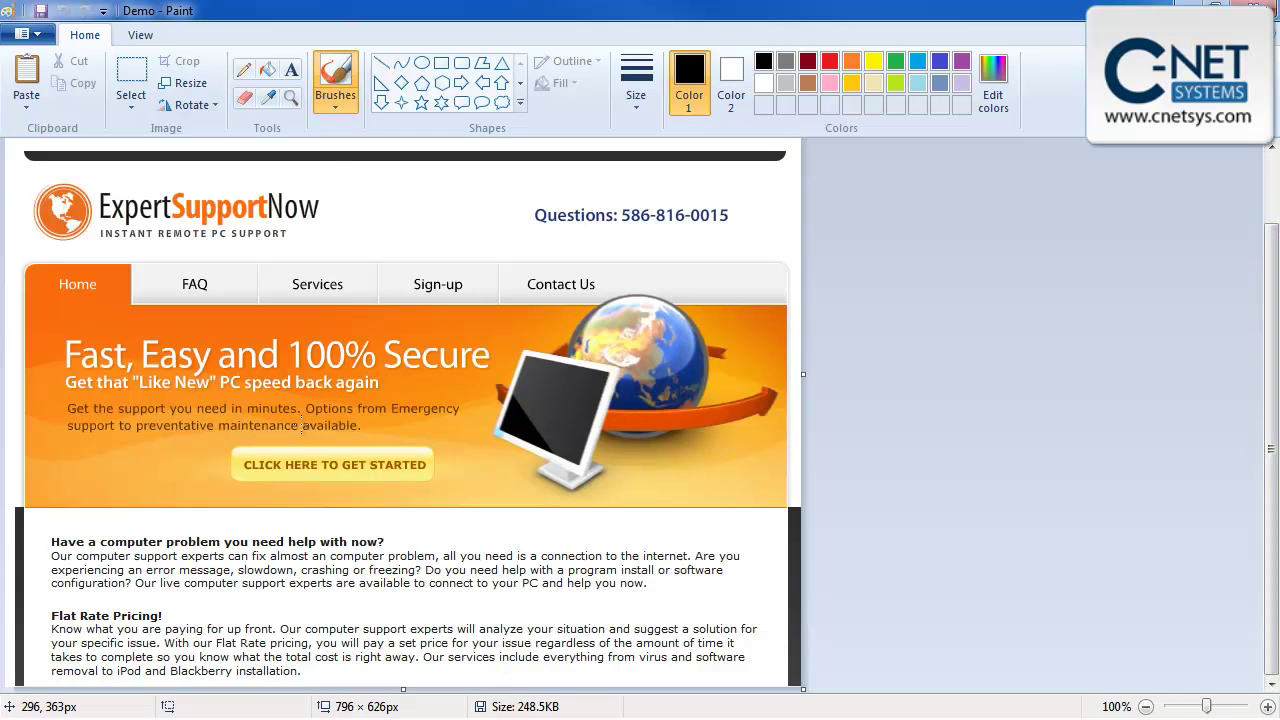
{"action": "left_click", "coordinate": [136, 85]}
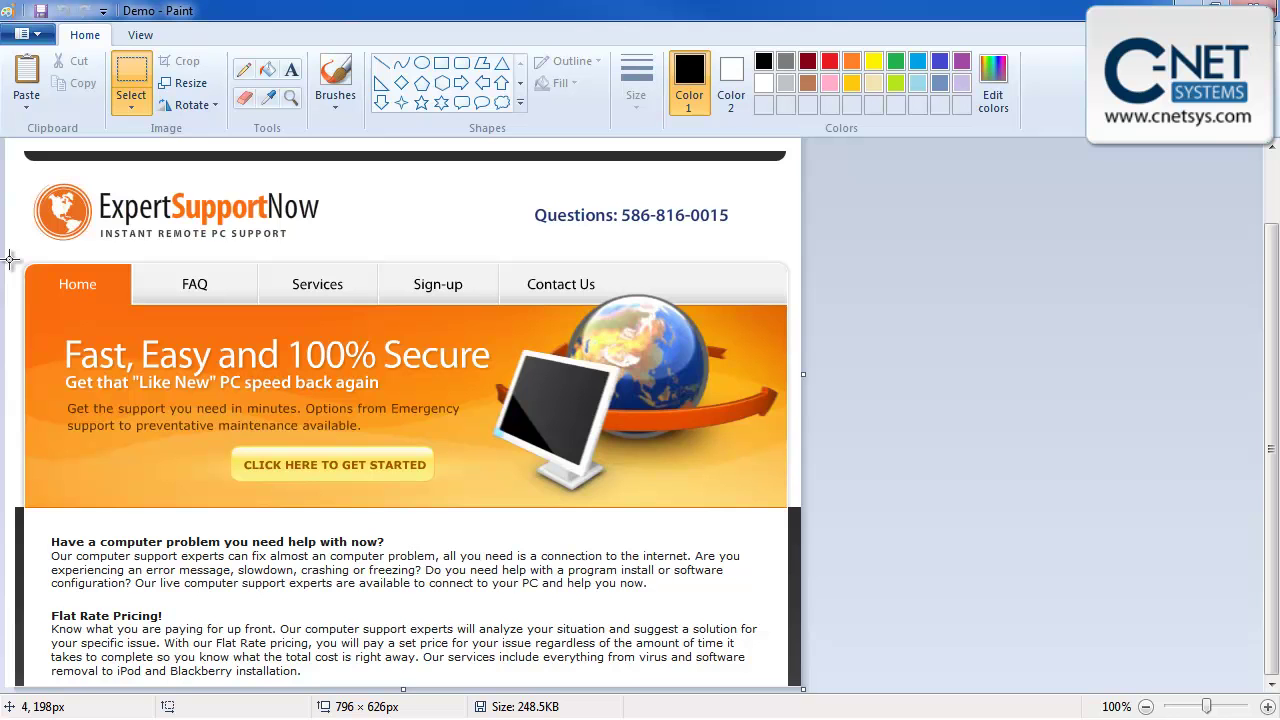
{"action": "left_click_drag", "start_coordinate": [10, 260], "coordinate": [818, 693]}
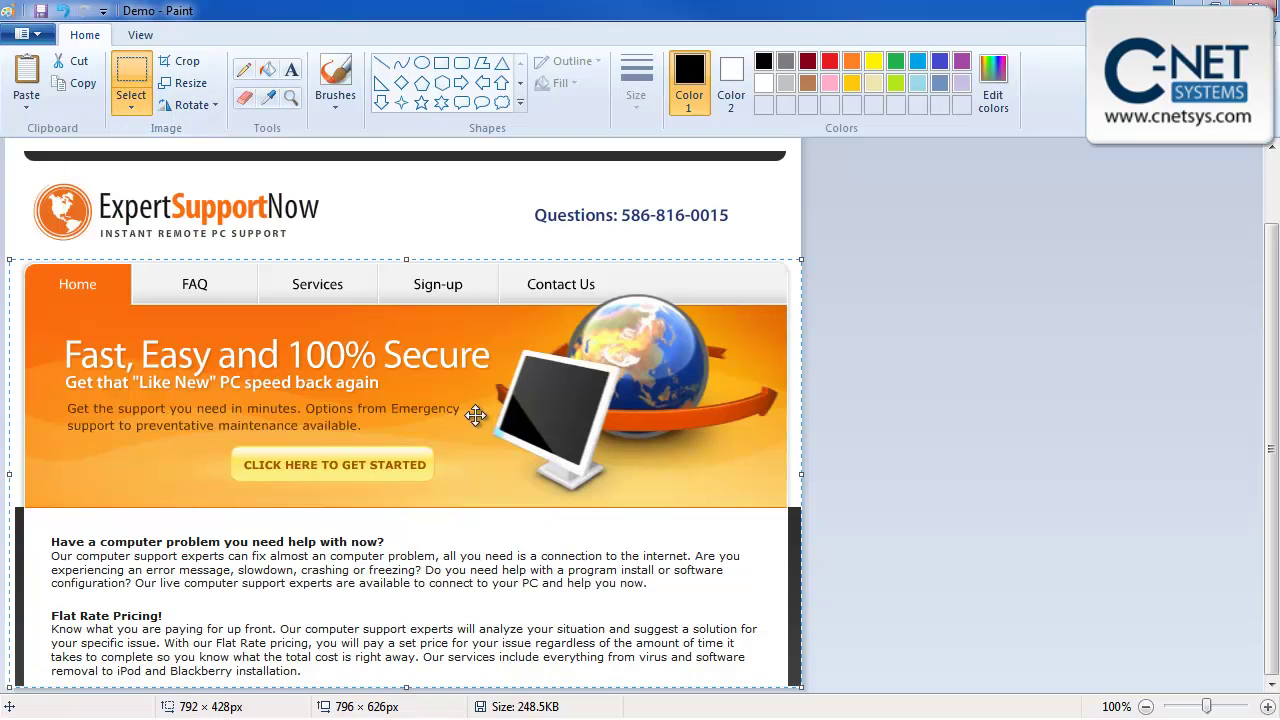
{"action": "left_click_drag", "start_coordinate": [456, 433], "coordinate": [457, 413]}
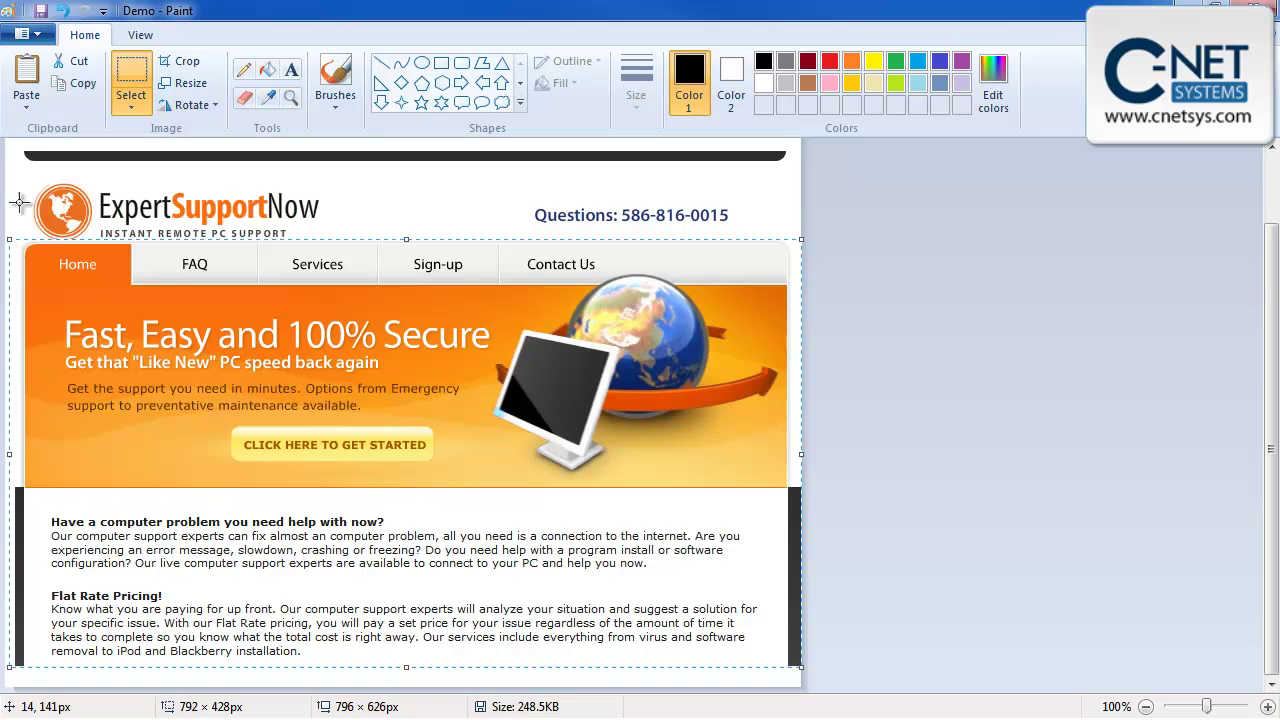
- Select the area from the logo downward, about 789 × 507 px, and move it up so the logo sits closer beneath the black bar
{"action": "left_click_drag", "start_coordinate": [13, 179], "coordinate": [811, 709]}
{"action": "left_click_drag", "start_coordinate": [467, 598], "coordinate": [381, 248]}
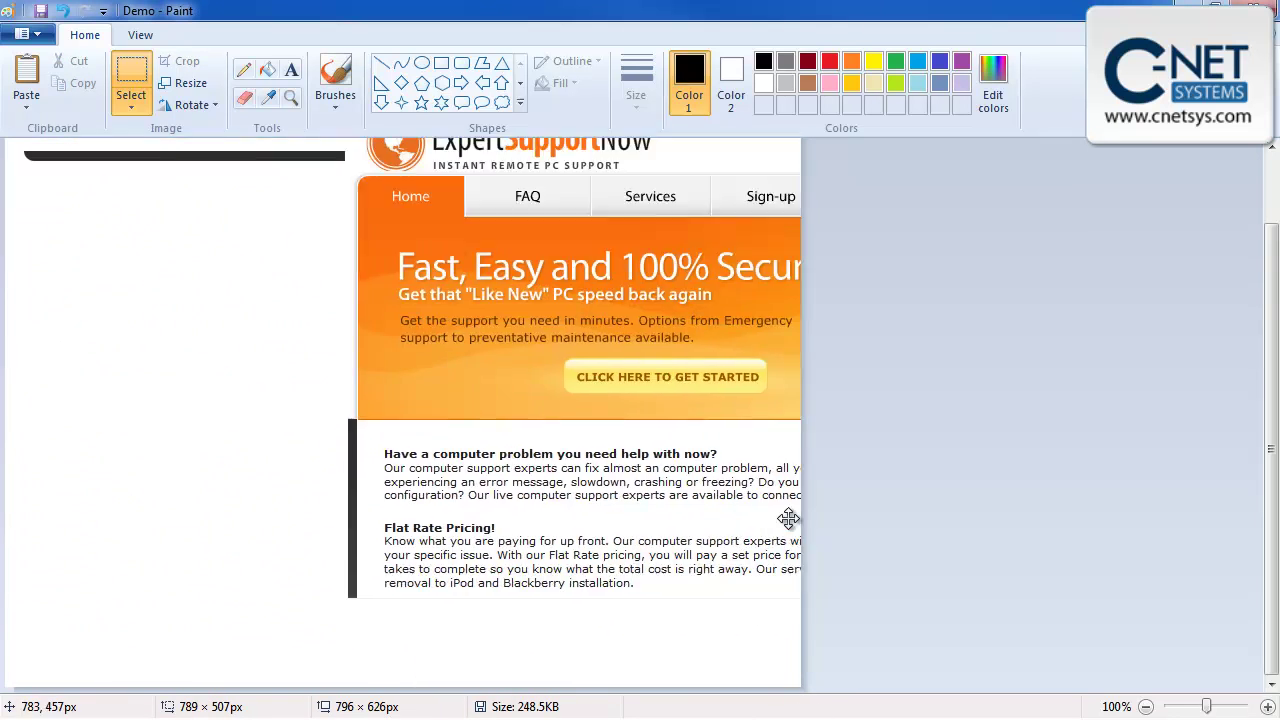
{"action": "left_click_drag", "start_coordinate": [789, 517], "coordinate": [463, 583]}
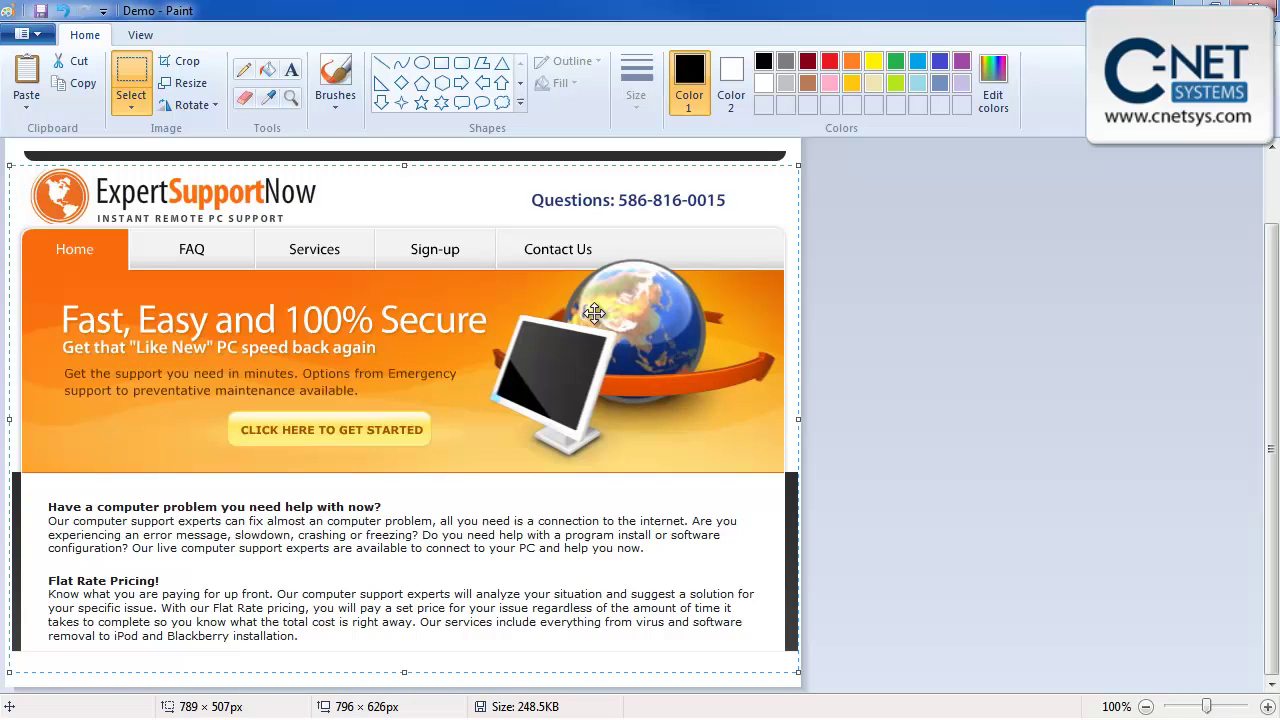
- Save the edited Demo picture and close Paint
{"action": "left_click", "coordinate": [40, 12]}
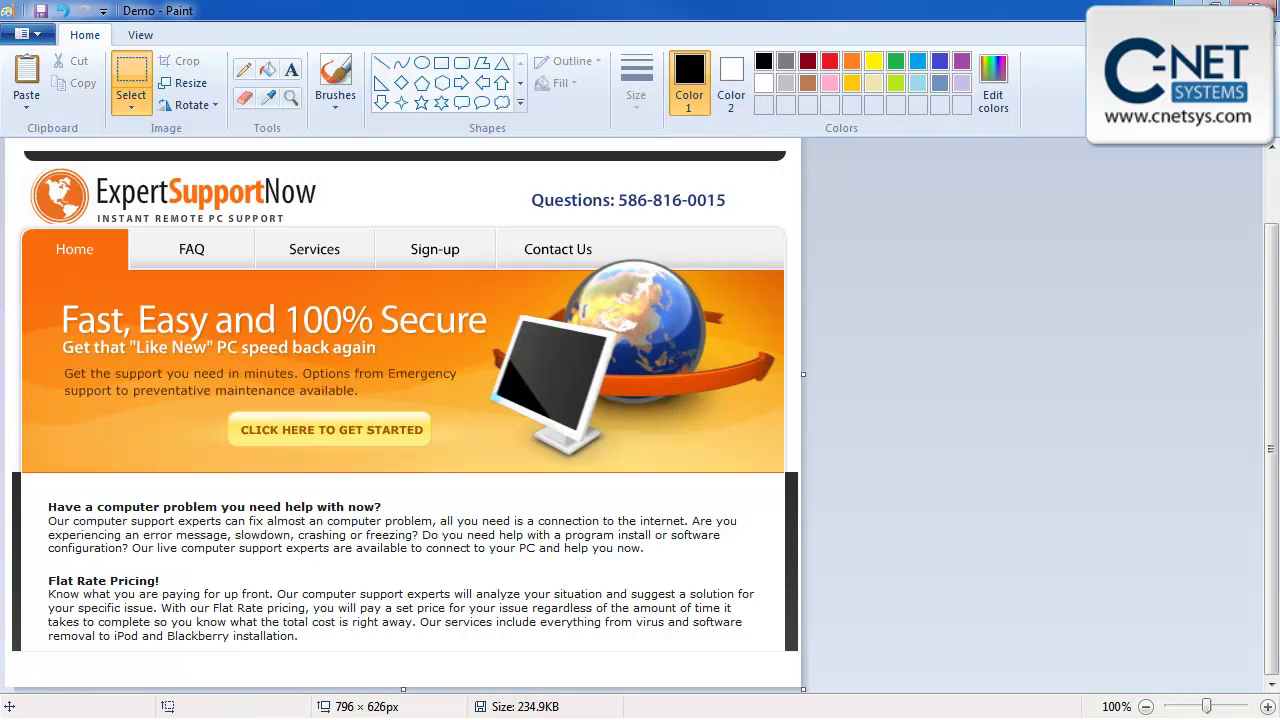
{"action": "left_click", "coordinate": [1266, 8]}
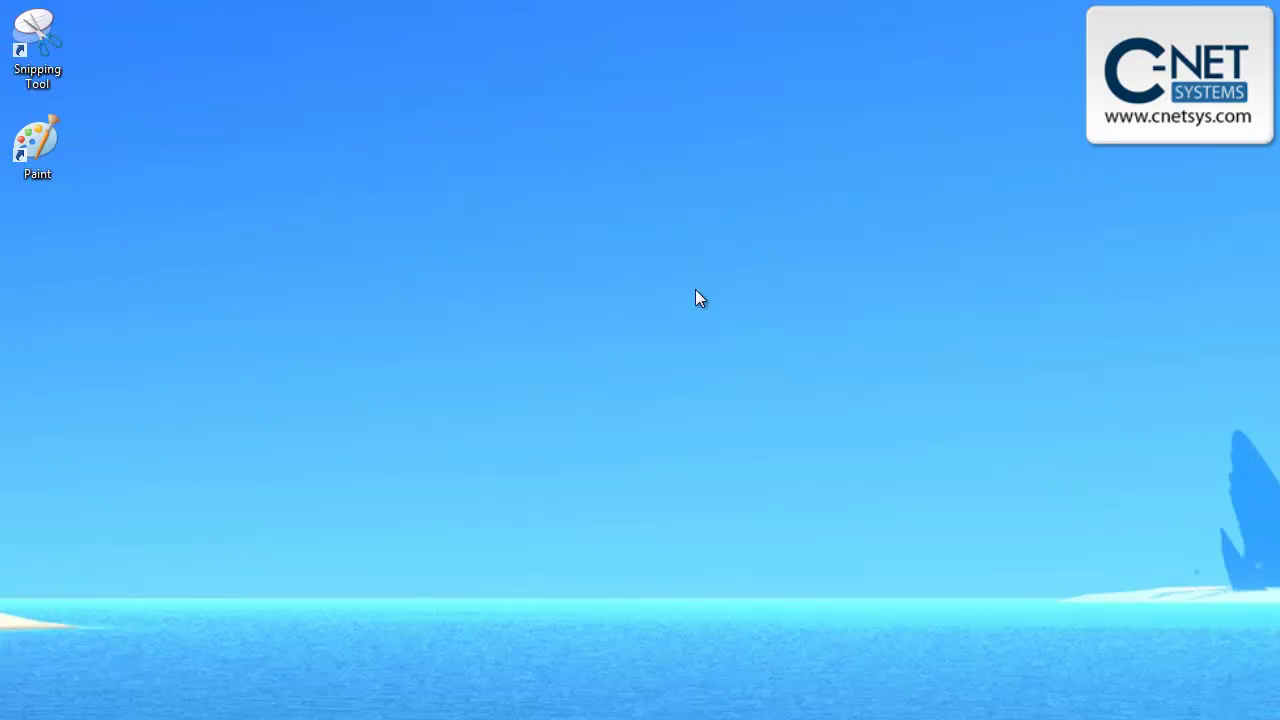